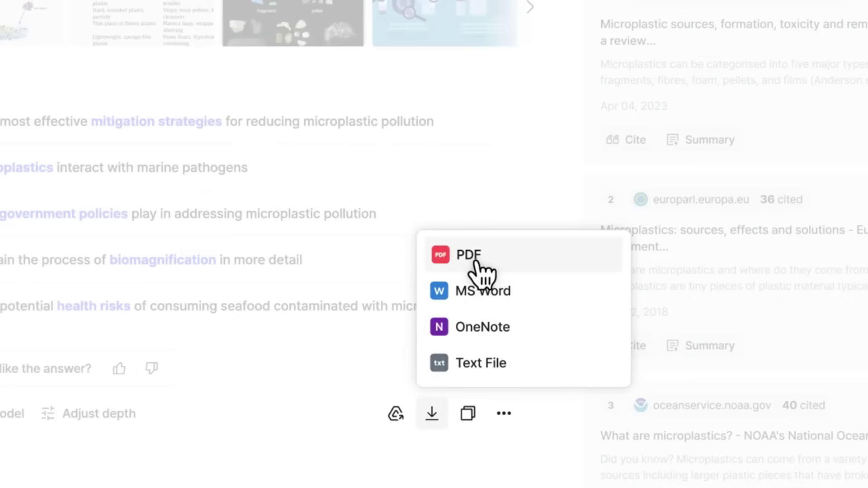
Export the microplastics report as a PDF with APA citations included.
{"action": "left_click", "coordinate": [475, 260]}
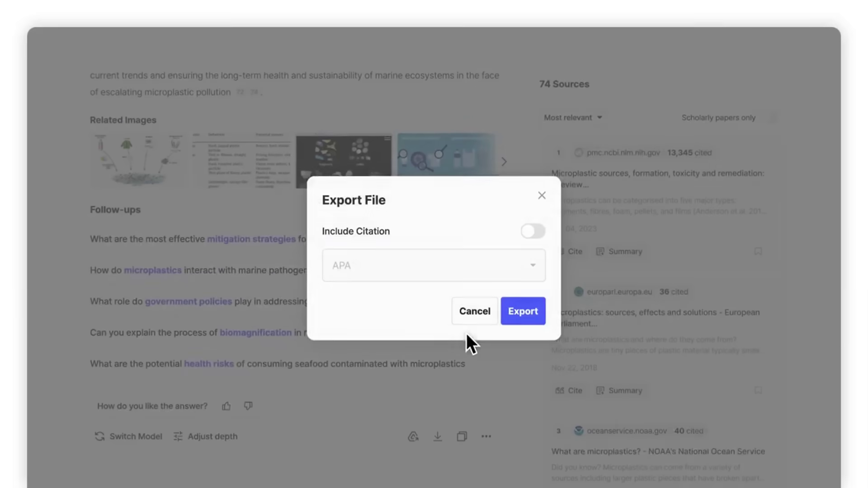
{"action": "left_click", "coordinate": [533, 231]}
{"action": "left_click", "coordinate": [528, 316]}
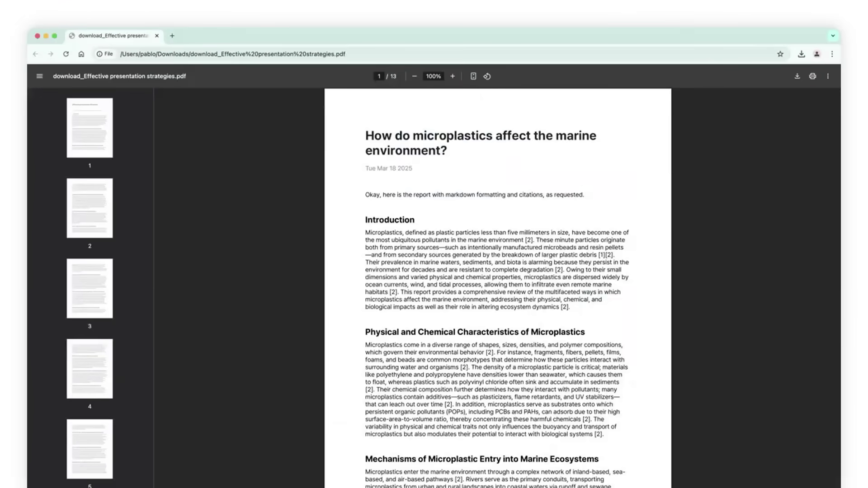
{"action": "scroll", "coordinate": [497, 290], "scroll_direction": "down", "scroll_amount": 10}
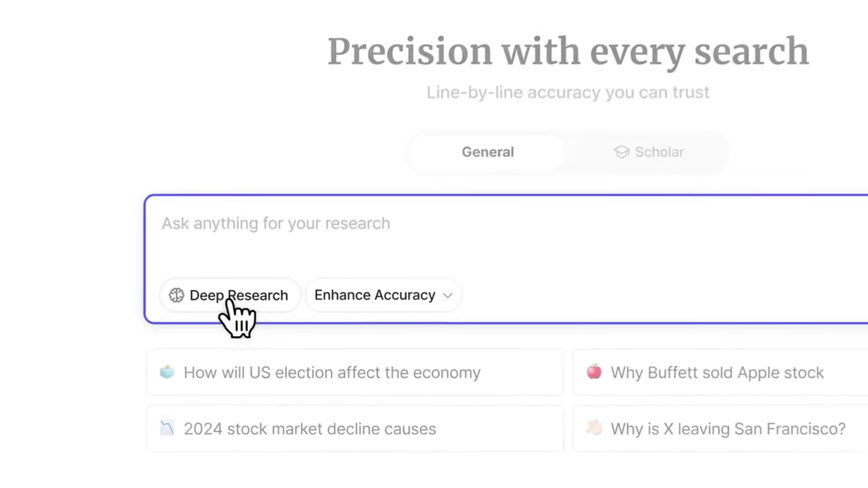
Enable Deep Research and enter 'How do microplastics affect the' in the search box.
{"action": "left_click", "coordinate": [229, 301]}
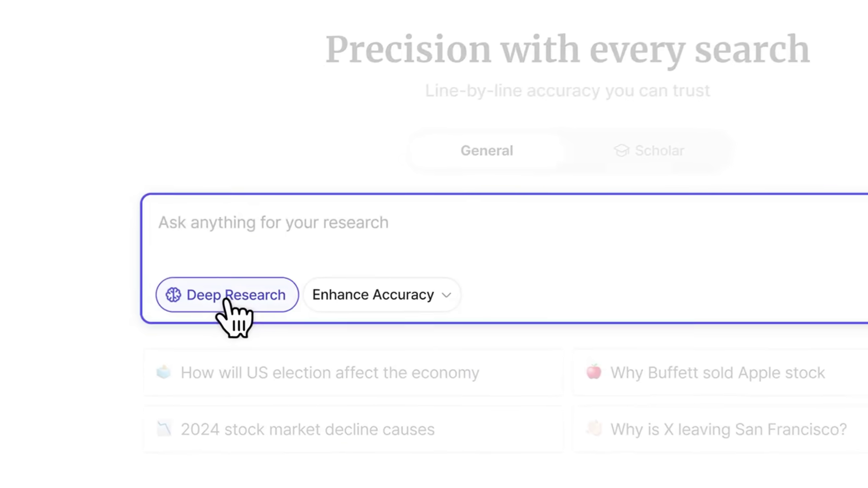
{"action": "type", "text": "How do microplastics affect the"}
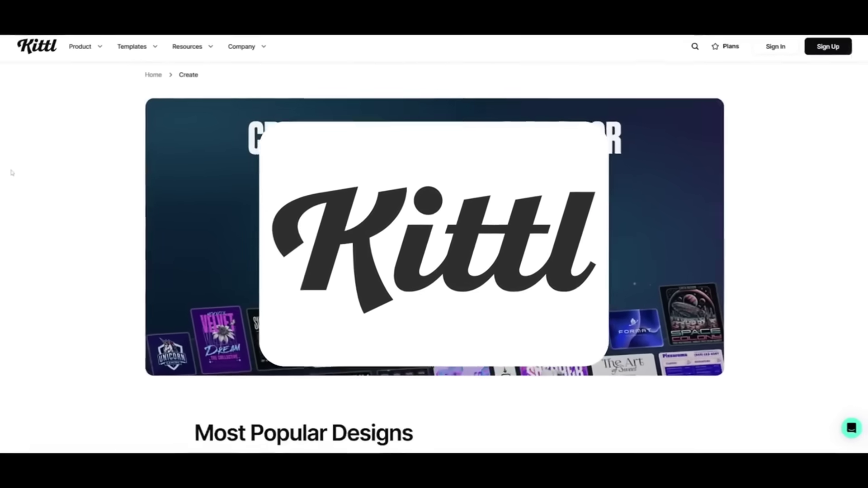
Brush over the small frog on the pond rock with the Erase & Fill eraser.
{"action": "scroll", "coordinate": [14, 173], "scroll_direction": "down", "scroll_amount": 3}
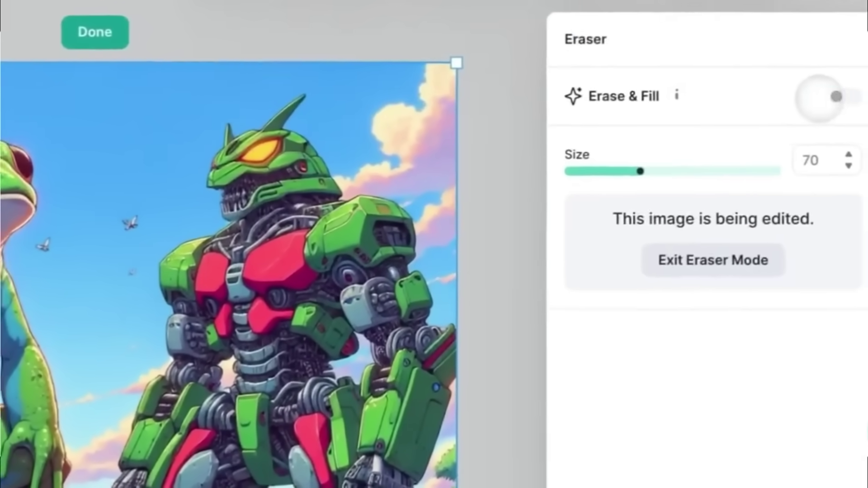
{"action": "left_click", "coordinate": [831, 94]}
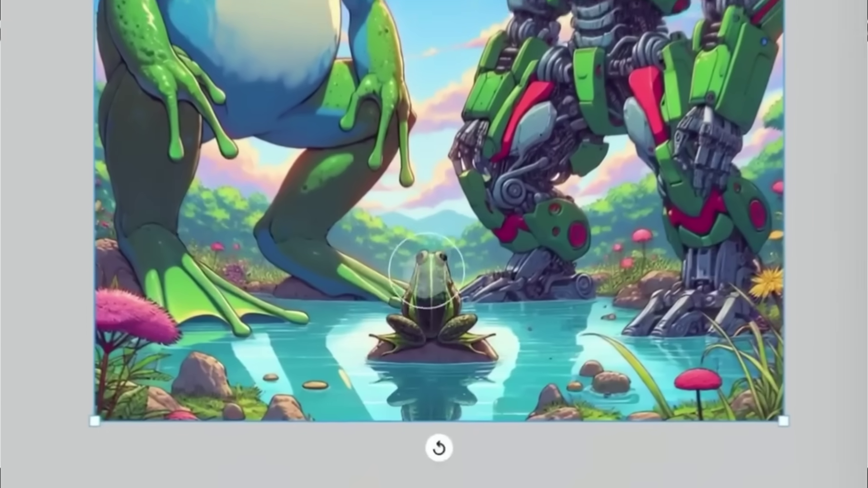
{"action": "mouse_move", "coordinate": [422, 261]}
{"action": "left_mouse_down"}
{"action": "mouse_move", "coordinate": [411, 364]}
{"action": "mouse_move", "coordinate": [445, 266]}
{"action": "left_mouse_up"}
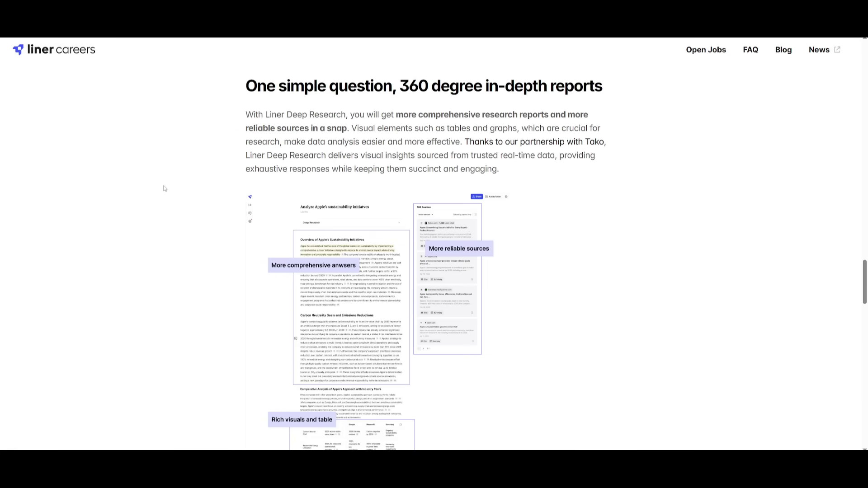
{"action": "scroll", "coordinate": [163, 188], "scroll_direction": "down", "scroll_amount": 2}
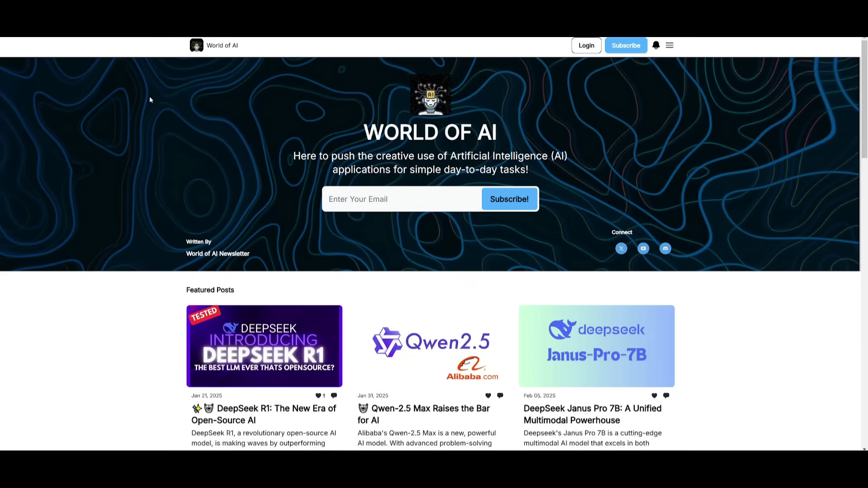
{"action": "scroll", "coordinate": [115, 128], "scroll_direction": "down", "scroll_amount": 5}
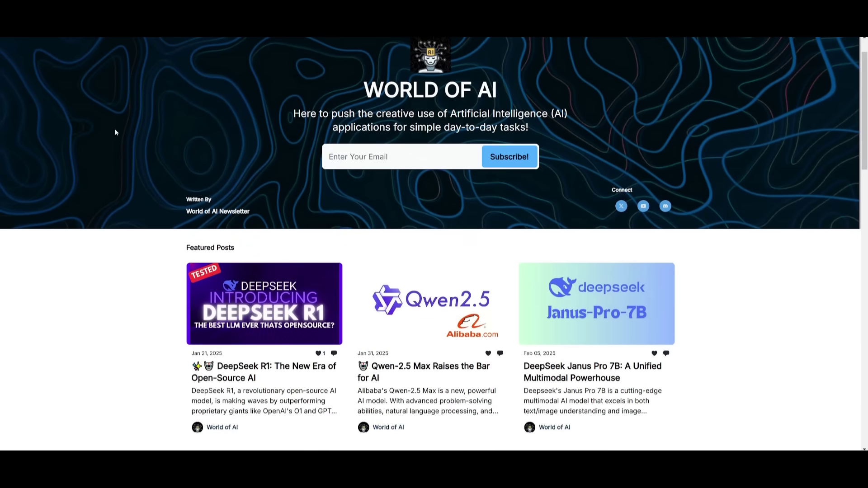
{"action": "scroll", "coordinate": [115, 129], "scroll_direction": "down", "scroll_amount": 4}
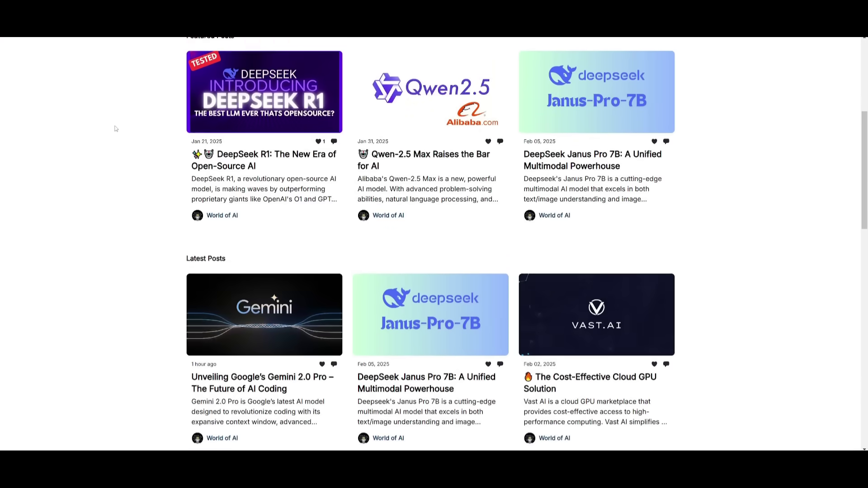
{"action": "scroll", "coordinate": [105, 129], "scroll_direction": "down", "scroll_amount": 7}
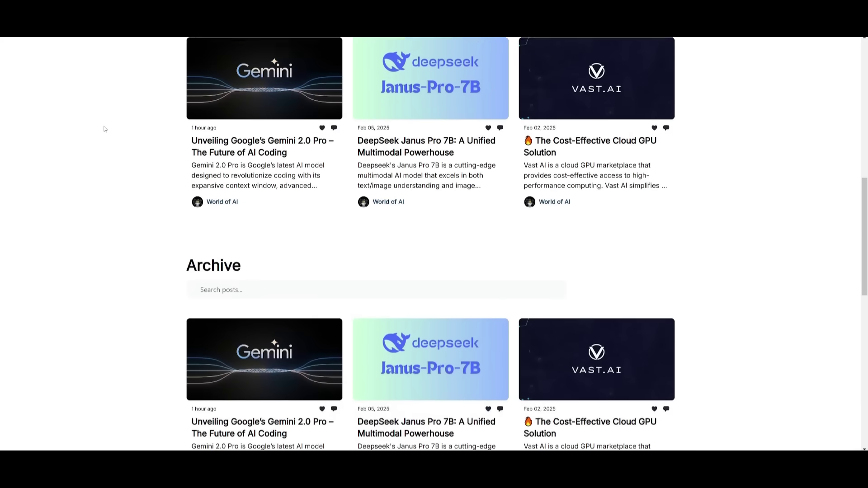
{"action": "scroll", "coordinate": [103, 129], "scroll_direction": "down", "scroll_amount": 3}
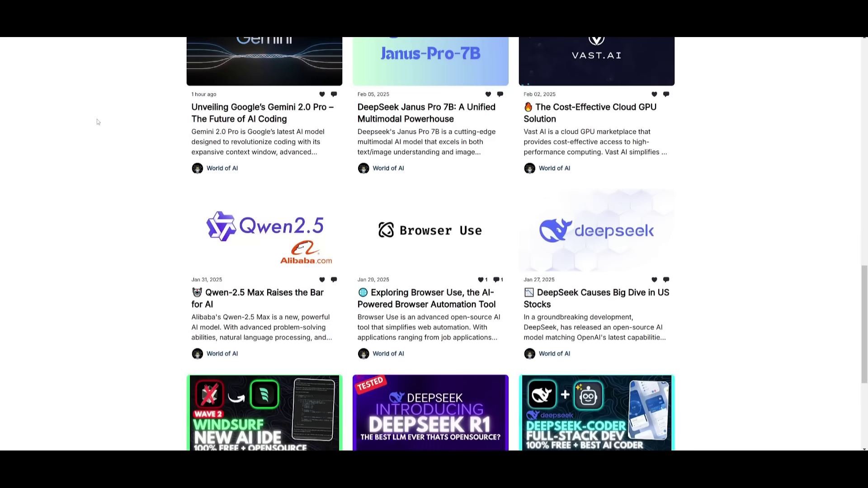
{"action": "scroll", "coordinate": [91, 132], "scroll_direction": "down", "scroll_amount": 3}
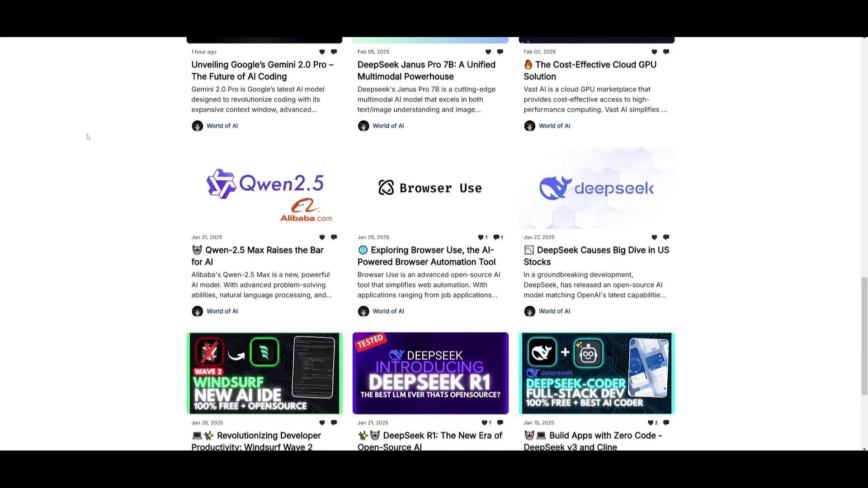
{"action": "scroll", "coordinate": [87, 135], "scroll_direction": "down", "scroll_amount": 2}
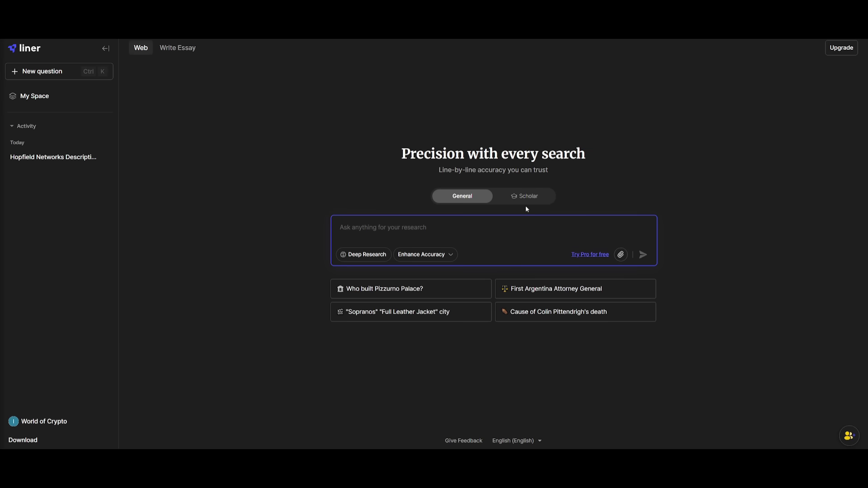
Enable Deep Research and paste 'Provide me a indepth analysis on agi' as the question.
{"action": "left_click", "coordinate": [367, 255]}
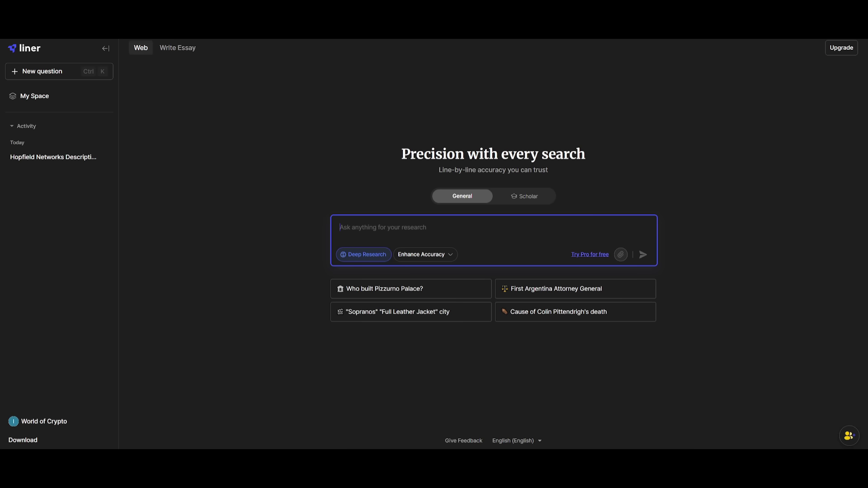
{"action": "type", "text": "Provide me a indepth analysis on agi"}
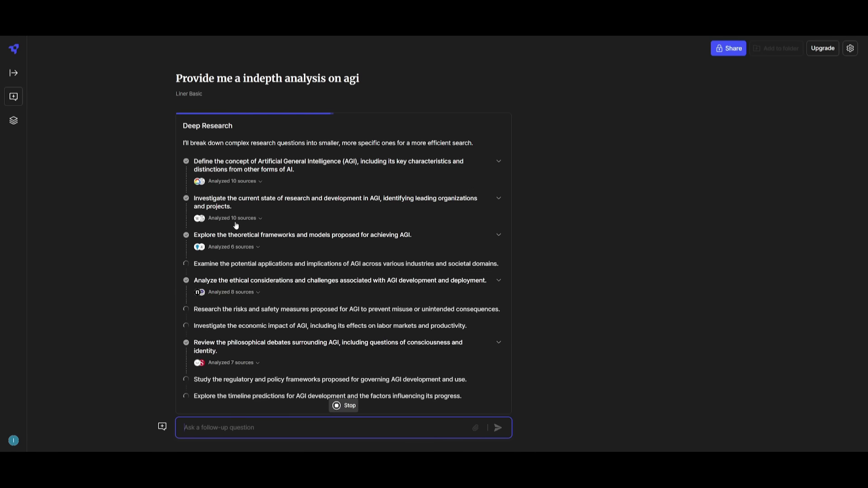
{"action": "left_click", "coordinate": [245, 182]}
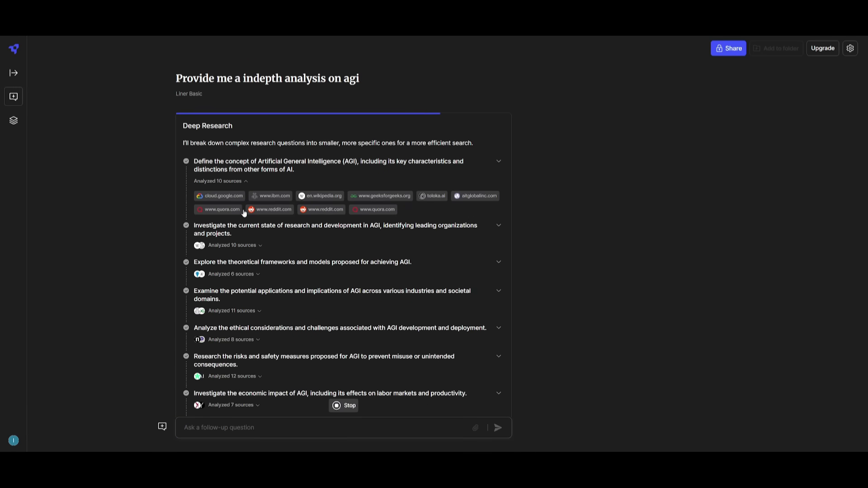
{"action": "scroll", "coordinate": [244, 212], "scroll_direction": "down", "scroll_amount": 2}
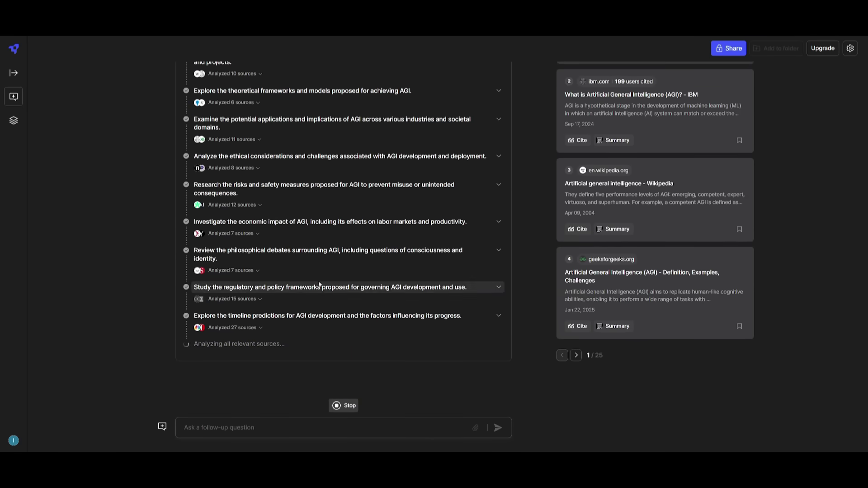
{"action": "scroll", "coordinate": [545, 156], "scroll_direction": "up", "scroll_amount": 5}
{"action": "scroll", "coordinate": [544, 163], "scroll_direction": "up", "scroll_amount": 1}
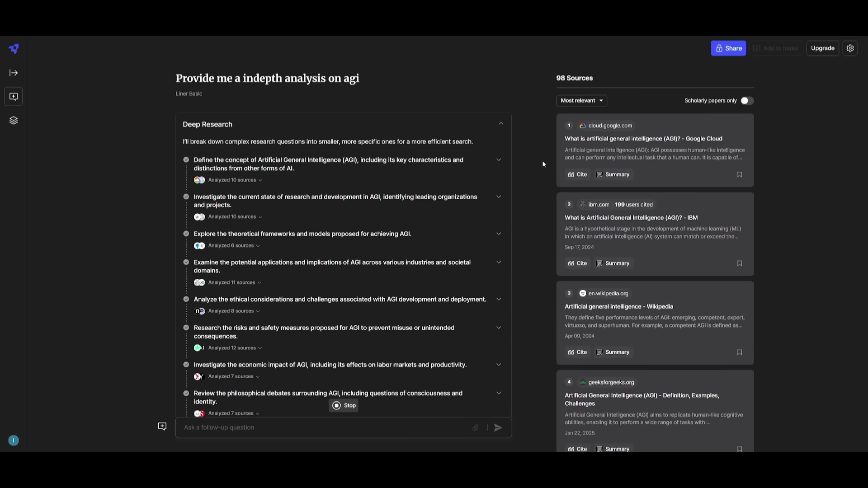
{"action": "scroll", "coordinate": [538, 161], "scroll_direction": "down", "scroll_amount": 3}
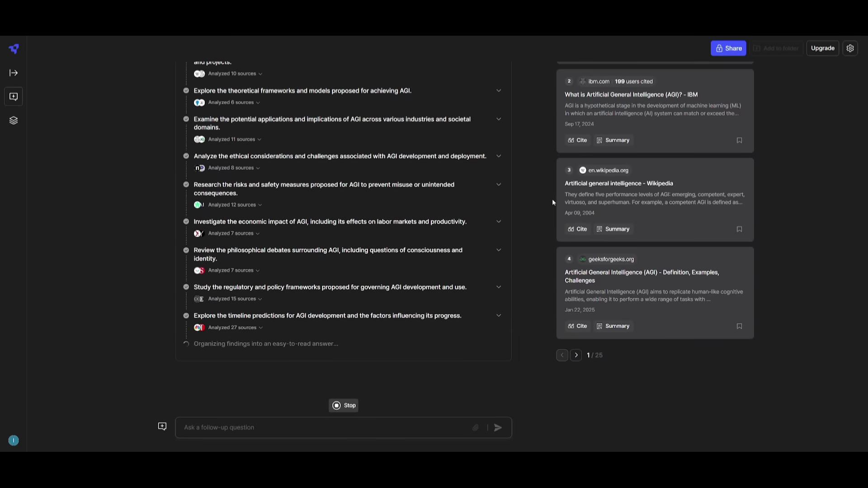
{"action": "mouse_move", "coordinate": [695, 283]}
{"action": "scroll", "coordinate": [694, 283], "scroll_direction": "up", "scroll_amount": 3}
{"action": "mouse_move", "coordinate": [587, 163]}
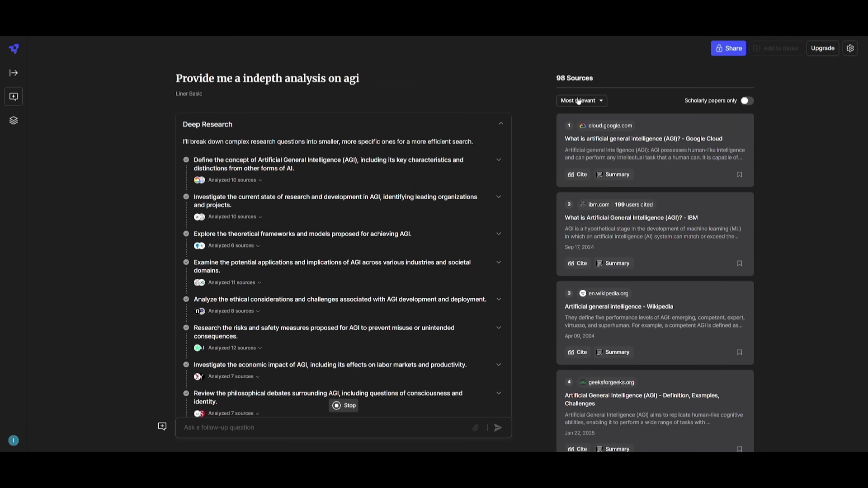
Scroll through the in-depth AGI report and its 98 sources as generation completes.
{"action": "scroll", "coordinate": [579, 100], "scroll_direction": "down", "scroll_amount": 3}
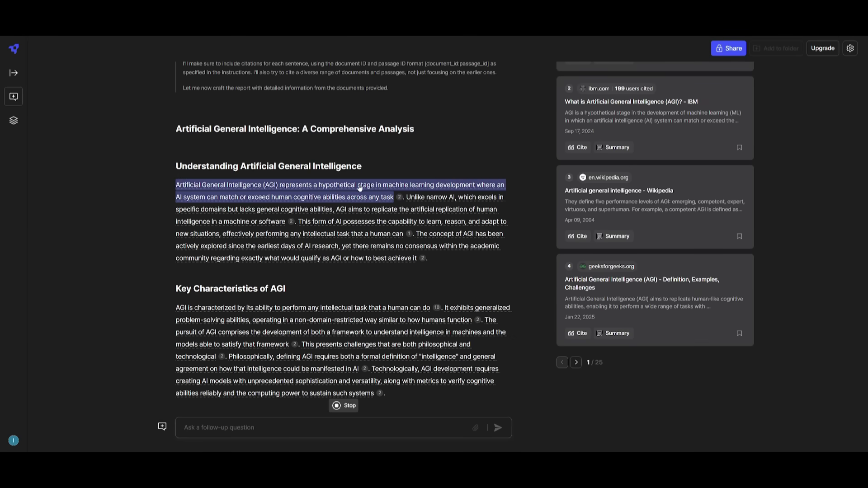
{"action": "scroll", "coordinate": [334, 184], "scroll_direction": "down", "scroll_amount": 5}
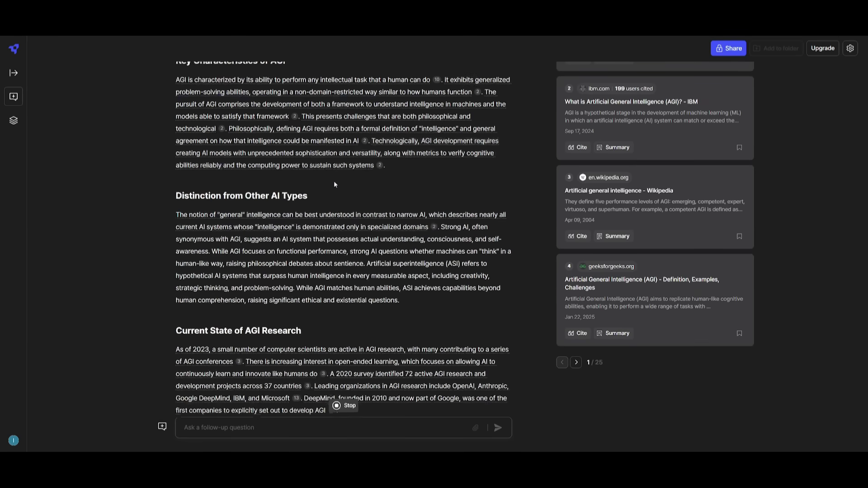
{"action": "scroll", "coordinate": [334, 185], "scroll_direction": "down", "scroll_amount": 3}
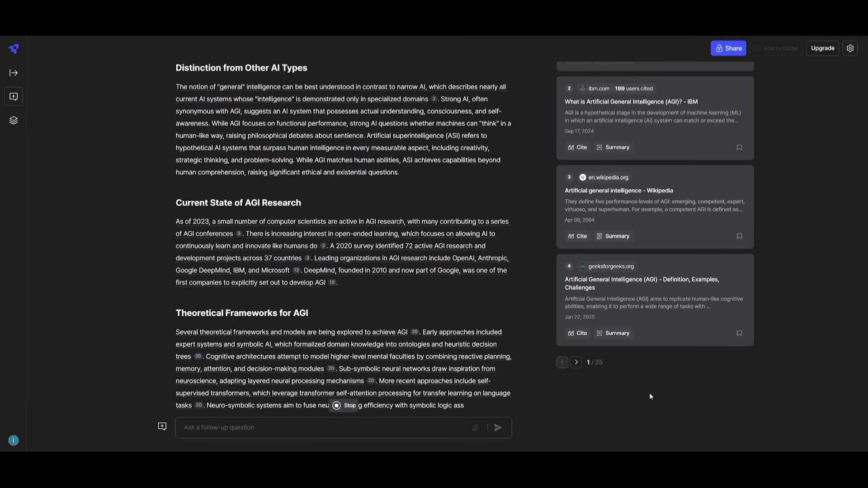
{"action": "scroll", "coordinate": [312, 364], "scroll_direction": "down", "scroll_amount": 8}
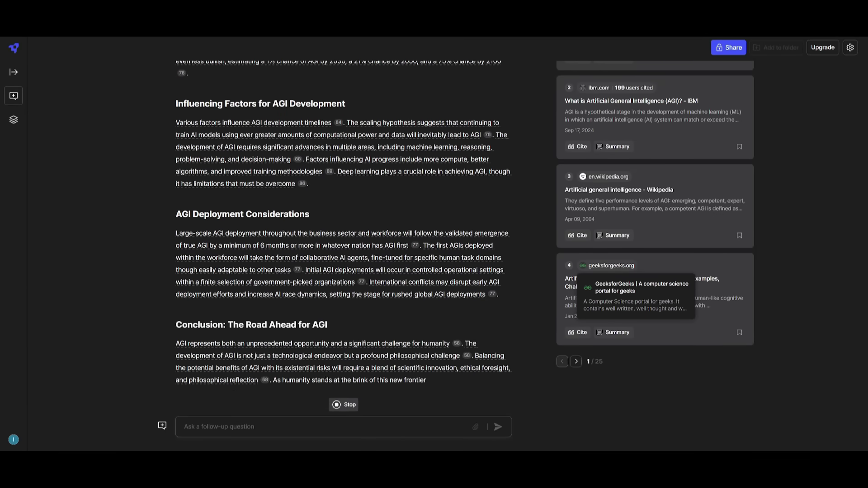
{"action": "scroll", "coordinate": [312, 364], "scroll_direction": "up", "scroll_amount": 10}
{"action": "scroll", "coordinate": [284, 328], "scroll_direction": "up", "scroll_amount": 10}
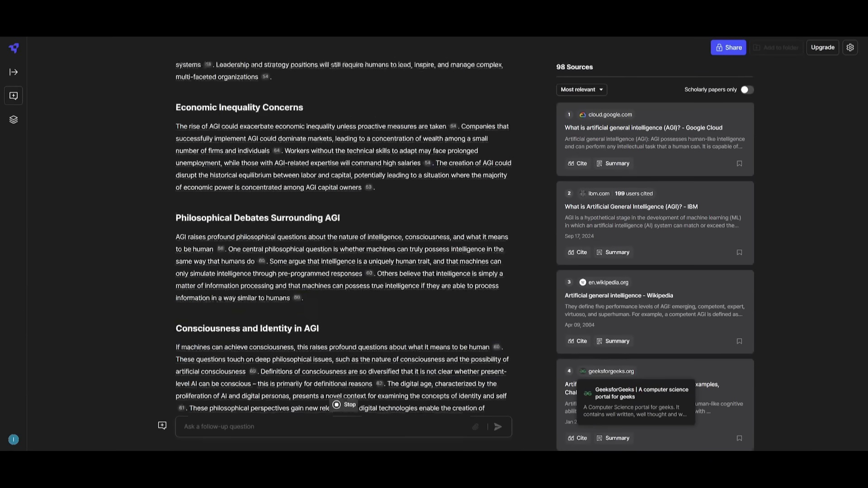
{"action": "scroll", "coordinate": [277, 321], "scroll_direction": "up", "scroll_amount": 10}
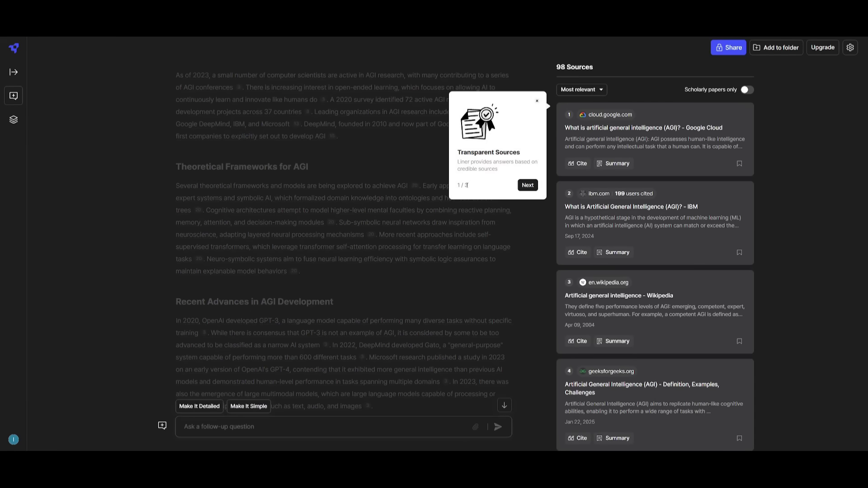
Show the IBM source behind the report's opening AGI definition and advance the tour.
{"action": "left_click", "coordinate": [528, 185]}
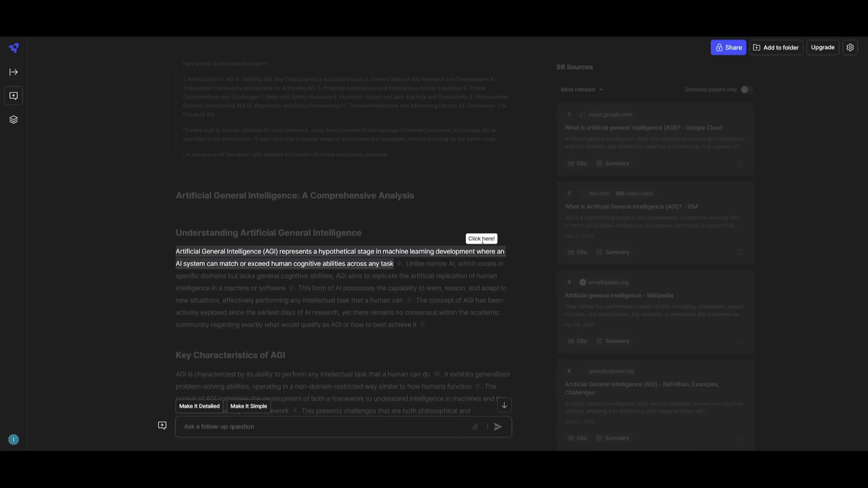
{"action": "left_click", "coordinate": [333, 266]}
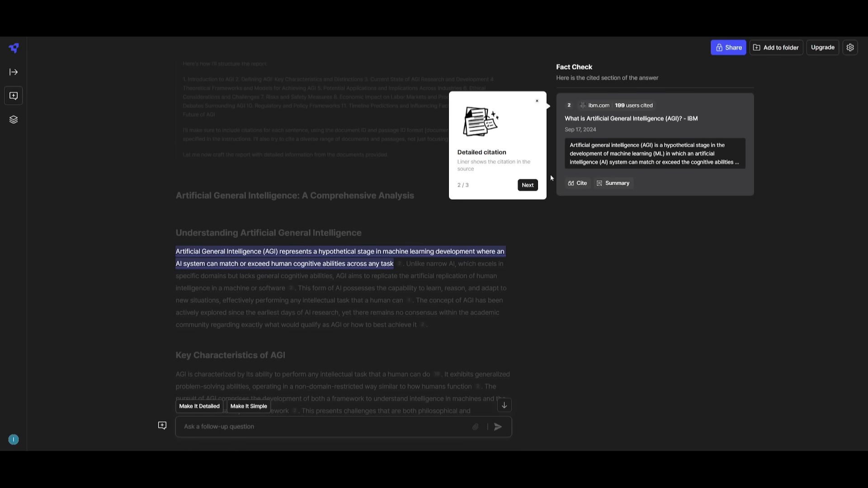
{"action": "left_click", "coordinate": [529, 184]}
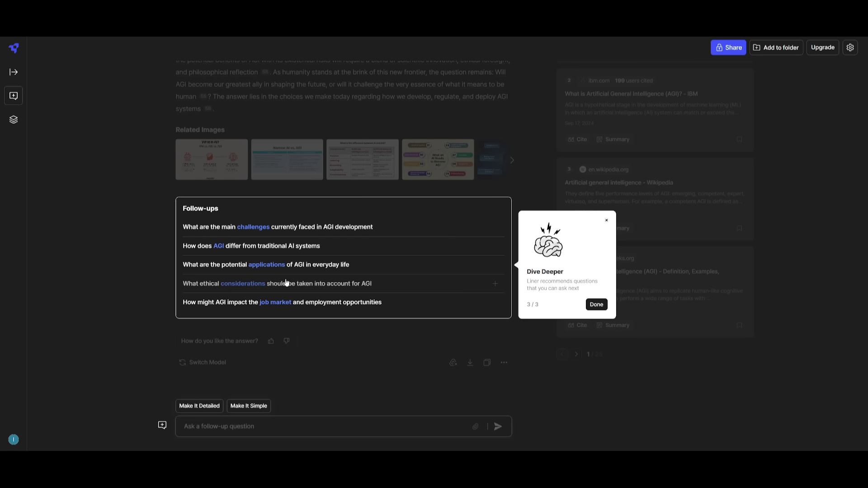
Ask the follow-up 'What are the main challenges currently faced in AGI development'.
{"action": "left_click", "coordinate": [222, 227]}
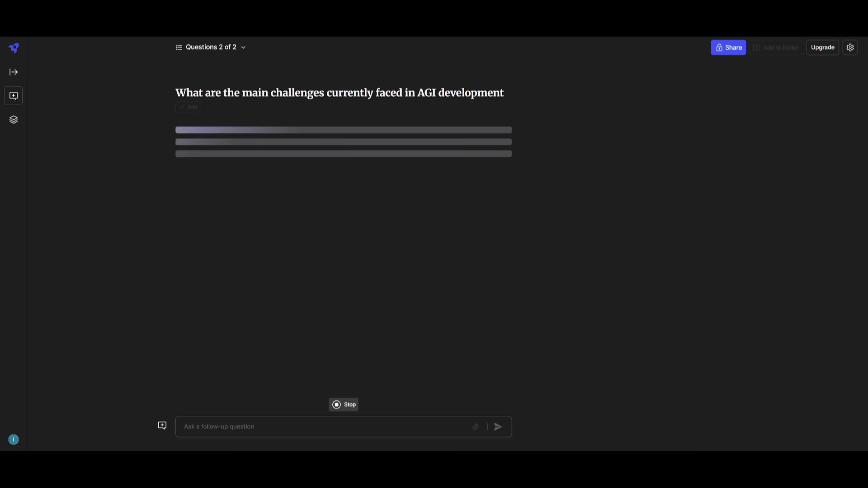
{"action": "scroll", "coordinate": [271, 190], "scroll_direction": "up", "scroll_amount": 4}
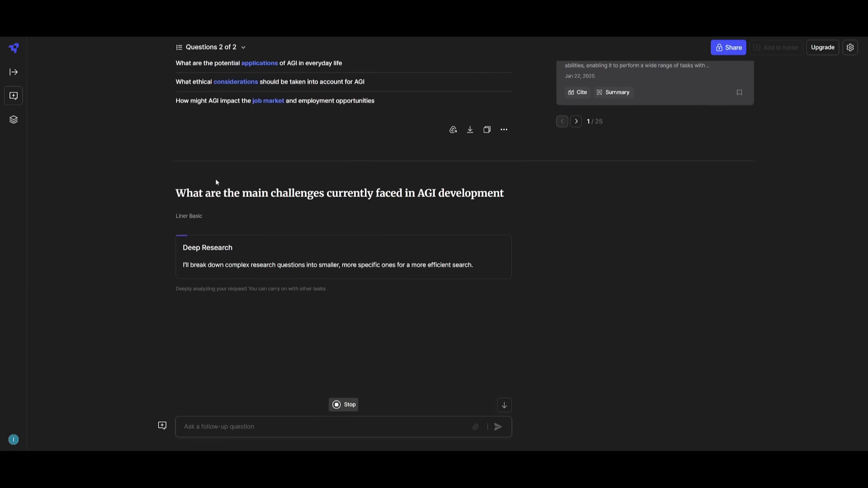
{"action": "scroll", "coordinate": [269, 285], "scroll_direction": "down", "scroll_amount": 5}
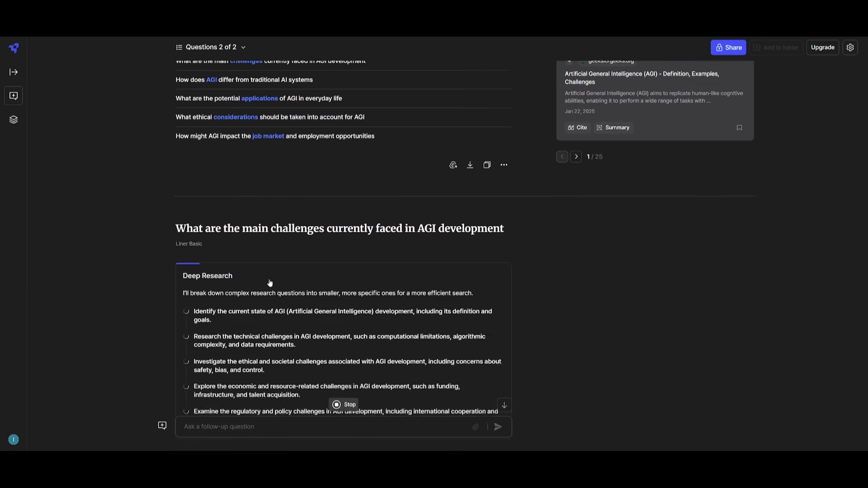
{"action": "scroll", "coordinate": [168, 278], "scroll_direction": "up", "scroll_amount": 5}
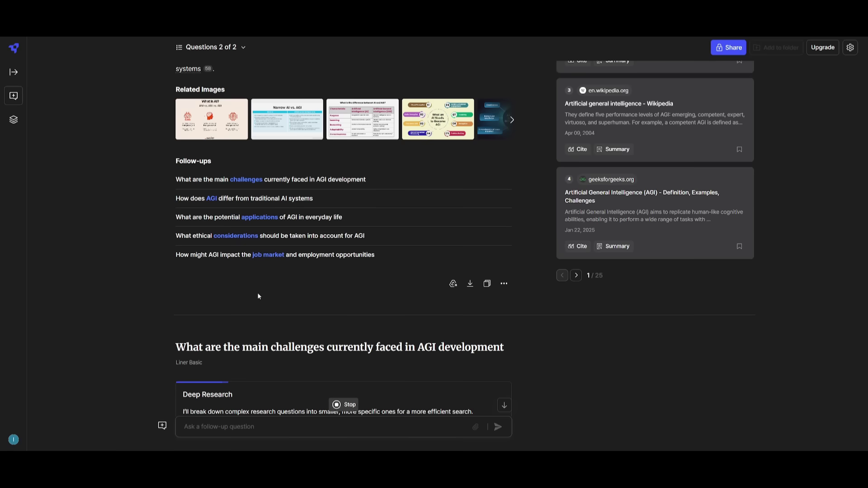
{"action": "scroll", "coordinate": [261, 279], "scroll_direction": "up", "scroll_amount": 2}
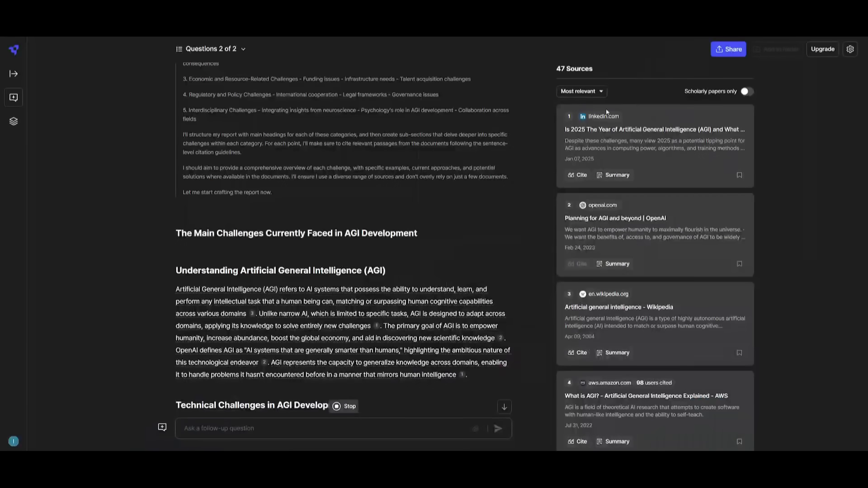
Open and read the Summary of the OpenAI 'Planning for AGI and beyond' source.
{"action": "left_click", "coordinate": [617, 263]}
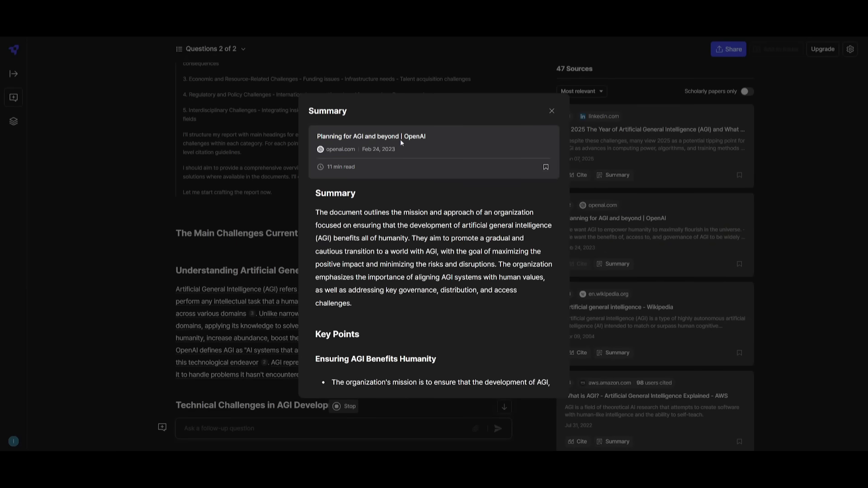
{"action": "scroll", "coordinate": [340, 258], "scroll_direction": "down", "scroll_amount": 4}
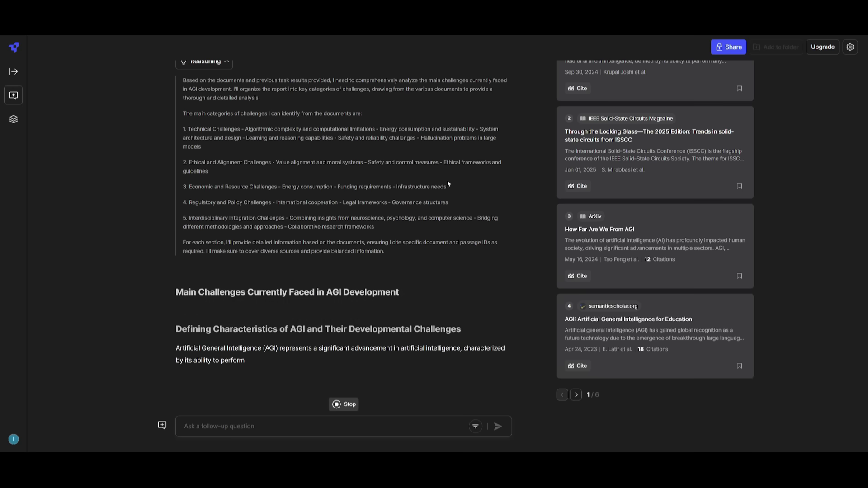
Scroll the AGI challenges report as it completes through 'Competition vs. Cooperation Tensions'.
{"action": "scroll", "coordinate": [655, 170], "scroll_direction": "up", "scroll_amount": 3}
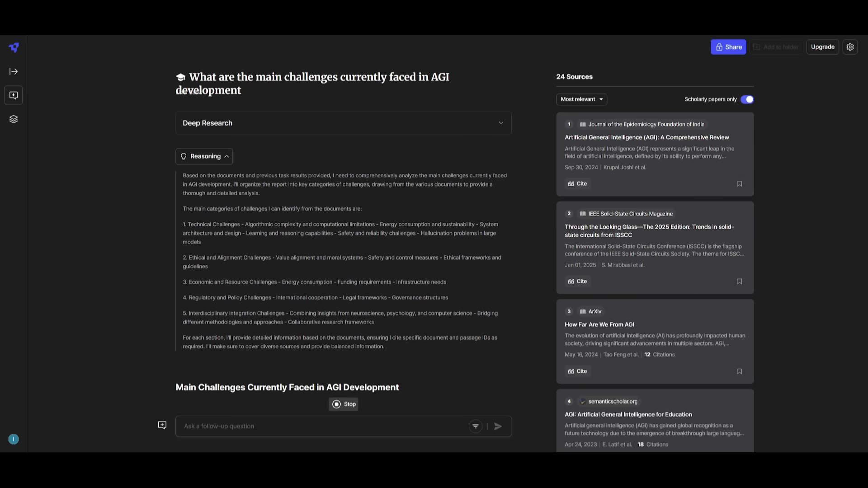
{"action": "scroll", "coordinate": [260, 199], "scroll_direction": "down", "scroll_amount": 12}
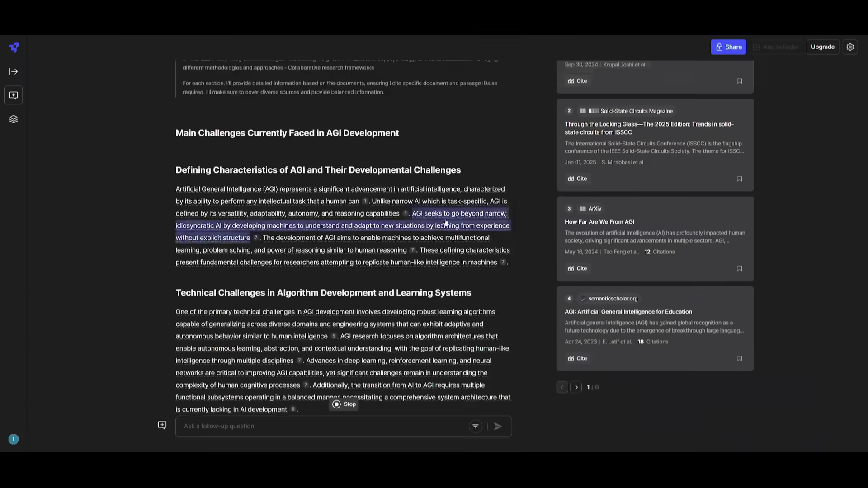
{"action": "scroll", "coordinate": [260, 199], "scroll_direction": "down", "scroll_amount": 3}
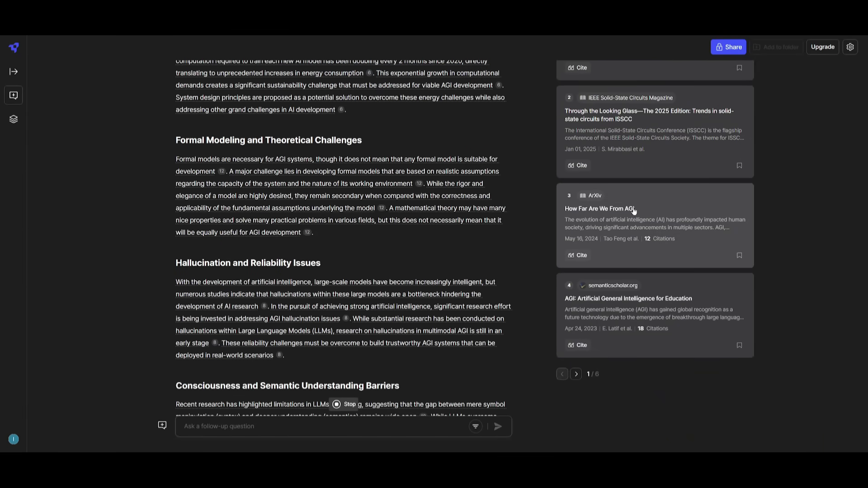
{"action": "scroll", "coordinate": [635, 215], "scroll_direction": "up", "scroll_amount": 6}
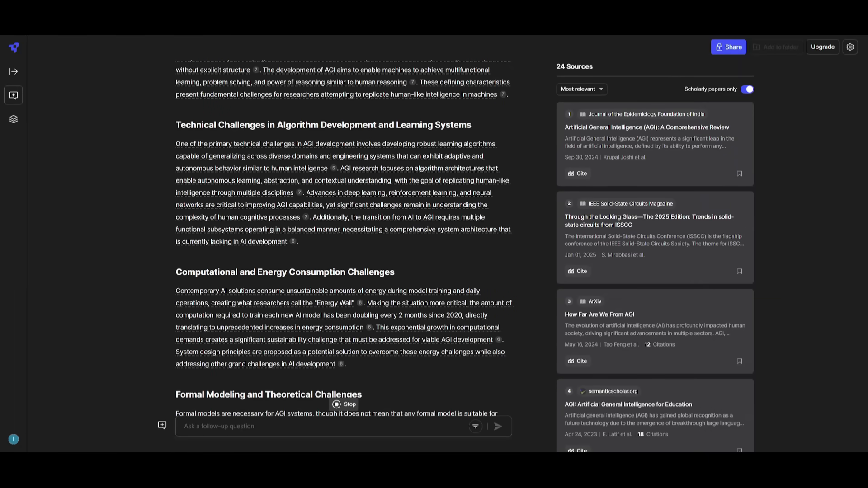
{"action": "scroll", "coordinate": [311, 171], "scroll_direction": "down", "scroll_amount": 8}
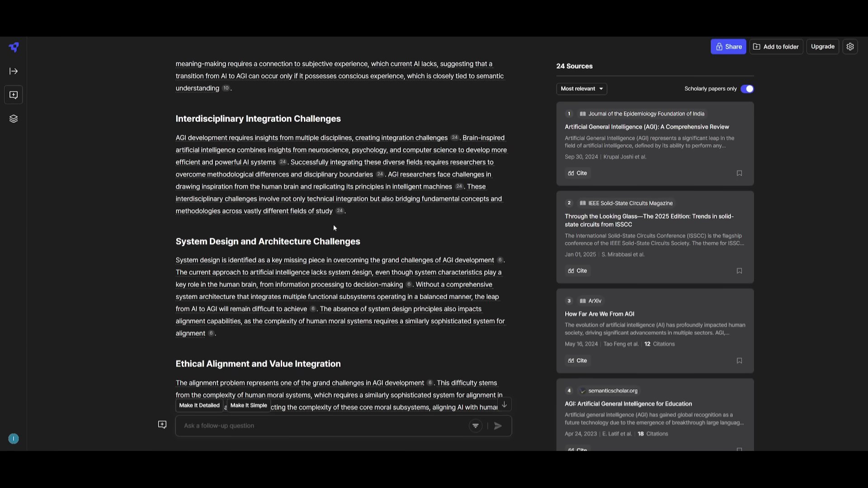
{"action": "scroll", "coordinate": [246, 235], "scroll_direction": "down", "scroll_amount": 2}
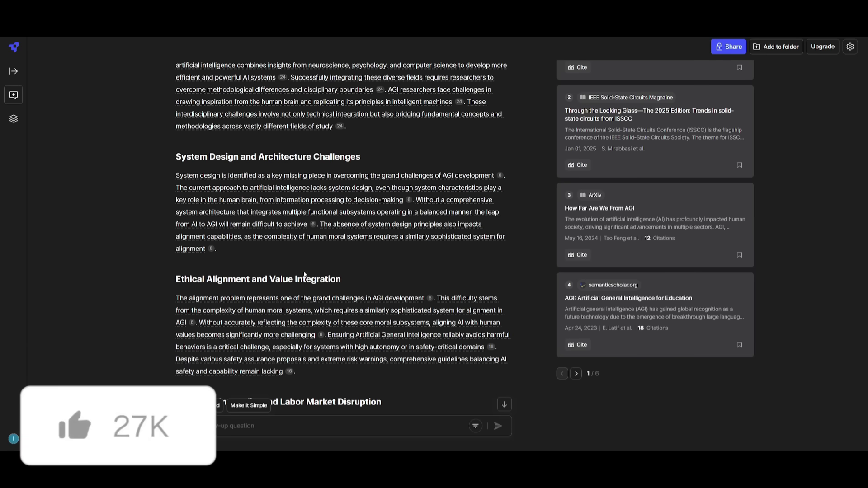
{"action": "scroll", "coordinate": [304, 275], "scroll_direction": "down", "scroll_amount": 6}
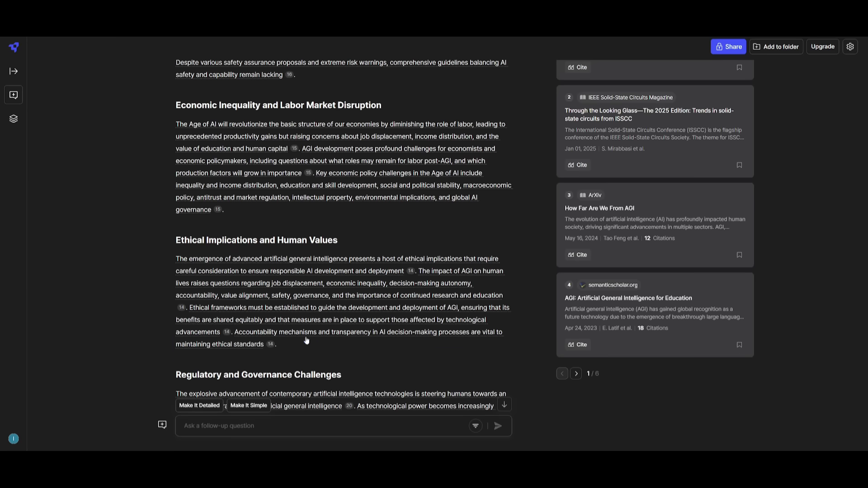
{"action": "scroll", "coordinate": [233, 357], "scroll_direction": "down", "scroll_amount": 4}
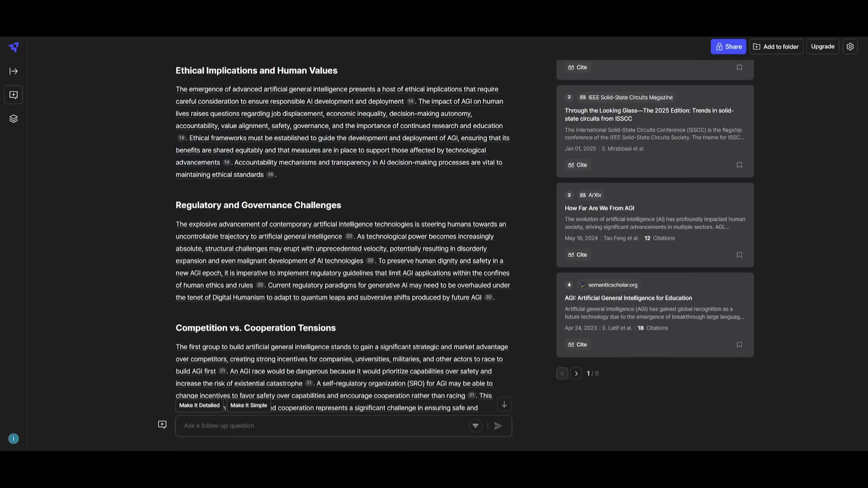
Request a more detailed AGI challenges report with Make It Detailed and review its sub-questions.
{"action": "left_click", "coordinate": [199, 406]}
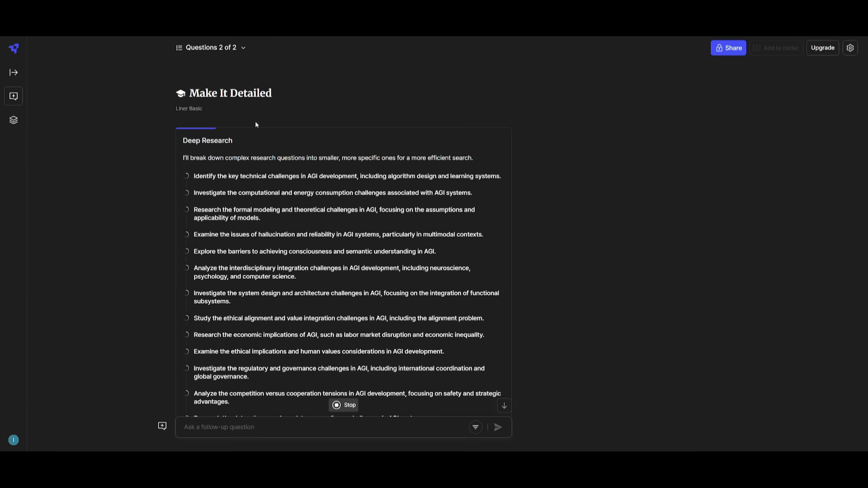
{"action": "scroll", "coordinate": [265, 145], "scroll_direction": "down", "scroll_amount": 1}
{"action": "scroll", "coordinate": [257, 142], "scroll_direction": "down", "scroll_amount": 3}
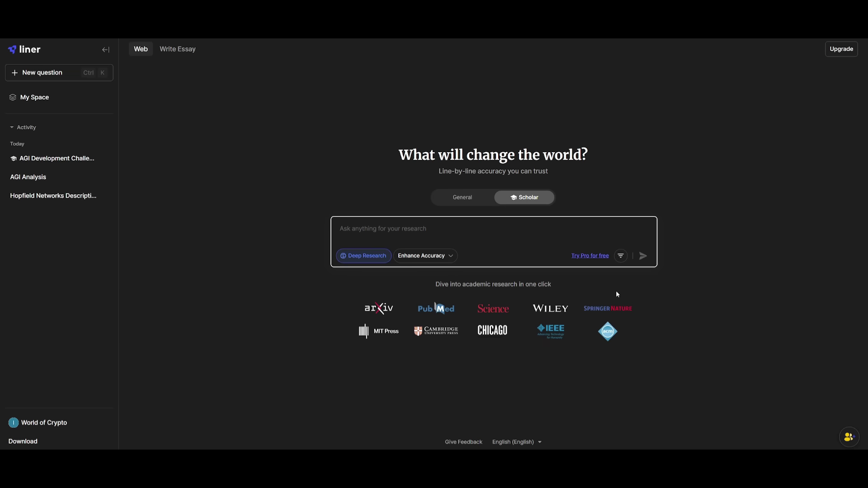
{"action": "left_click", "coordinate": [620, 257]}
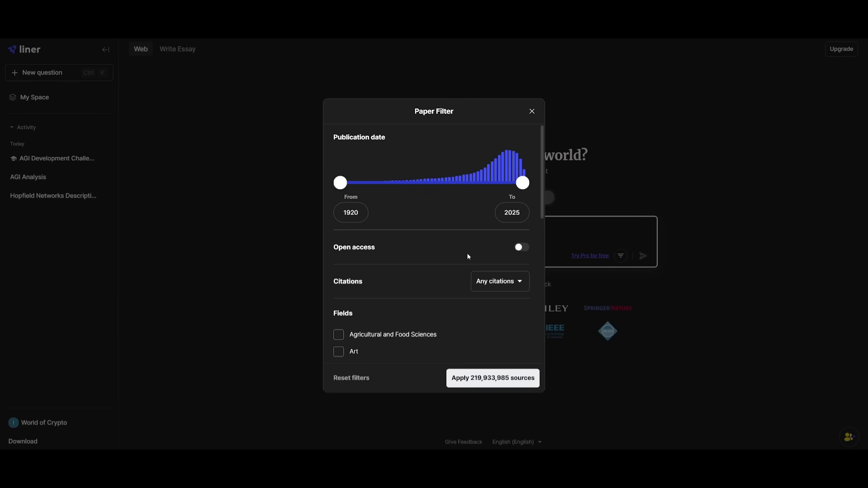
{"action": "left_click", "coordinate": [502, 281]}
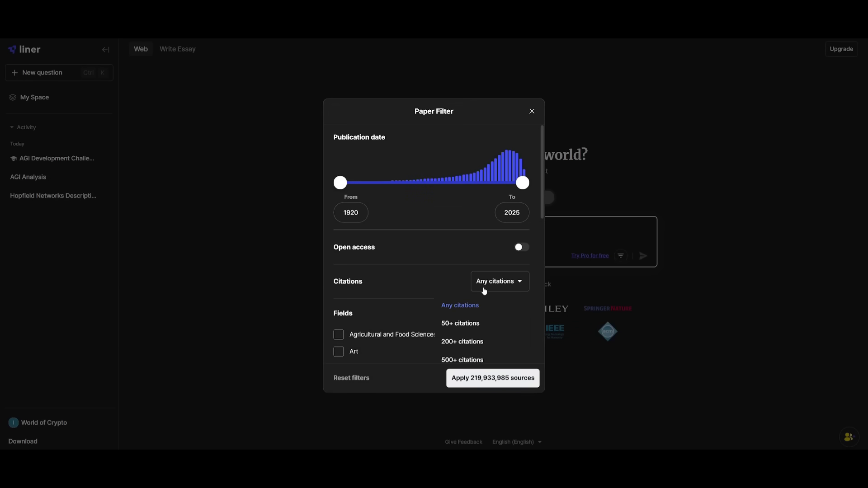
{"action": "scroll", "coordinate": [457, 345], "scroll_direction": "down", "scroll_amount": 2}
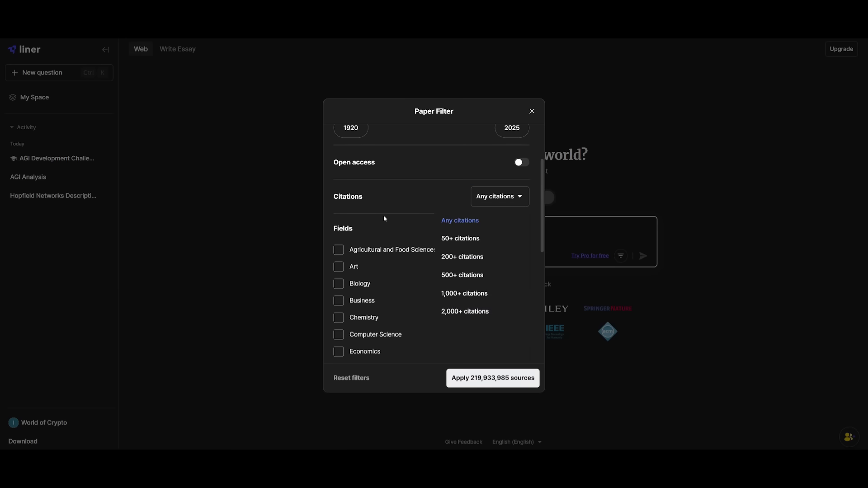
{"action": "left_click", "coordinate": [359, 240]}
{"action": "scroll", "coordinate": [357, 244], "scroll_direction": "down", "scroll_amount": 6}
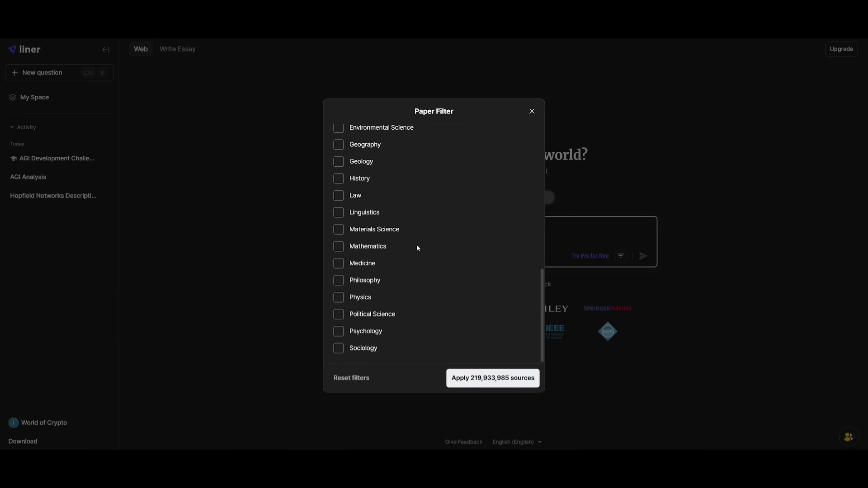
{"action": "left_click", "coordinate": [531, 112]}
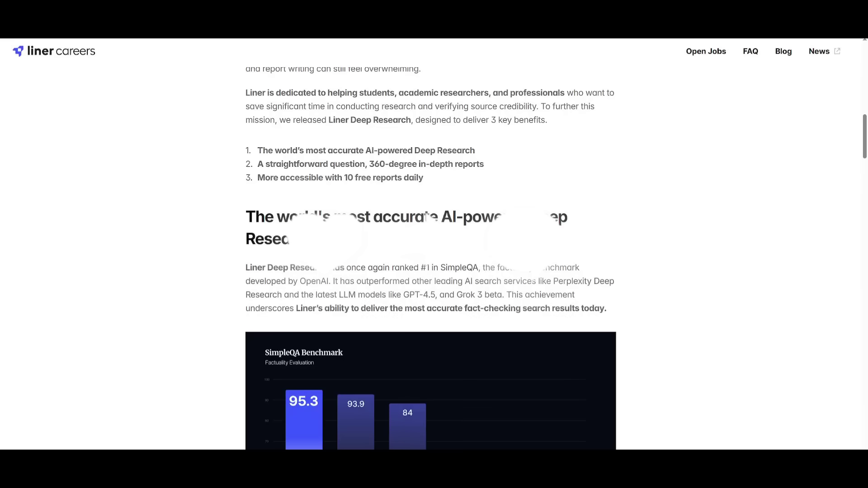
Scroll the WorldofAI channel's video grid down to uploads from about two months ago.
{"action": "scroll", "coordinate": [430, 244], "scroll_direction": "up", "scroll_amount": 10}
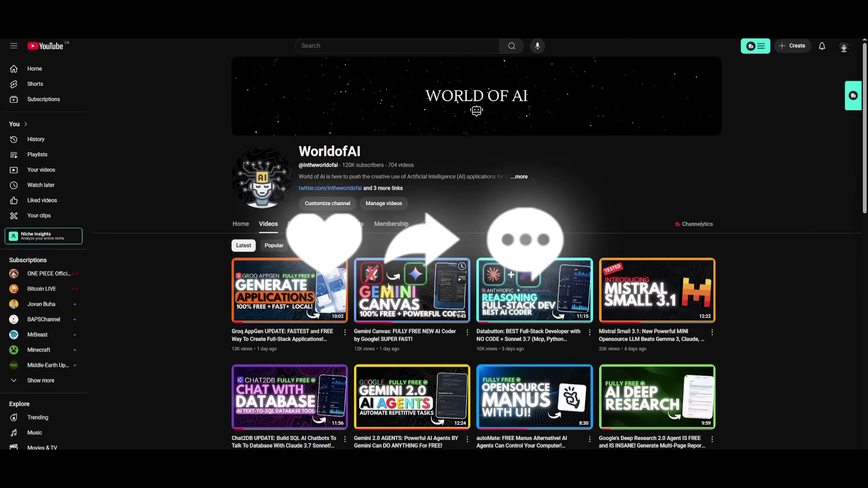
{"action": "scroll", "coordinate": [460, 296], "scroll_direction": "down", "scroll_amount": 5}
{"action": "scroll", "coordinate": [459, 296], "scroll_direction": "down", "scroll_amount": 15}
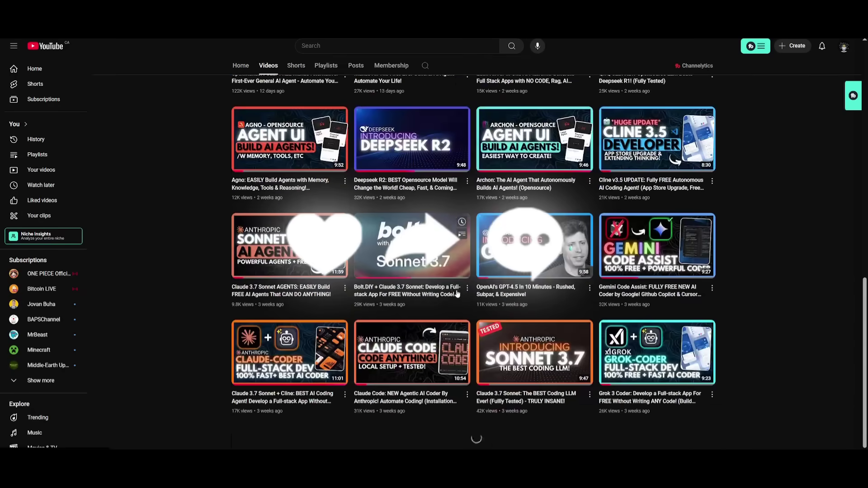
{"action": "scroll", "coordinate": [438, 292], "scroll_direction": "down", "scroll_amount": 15}
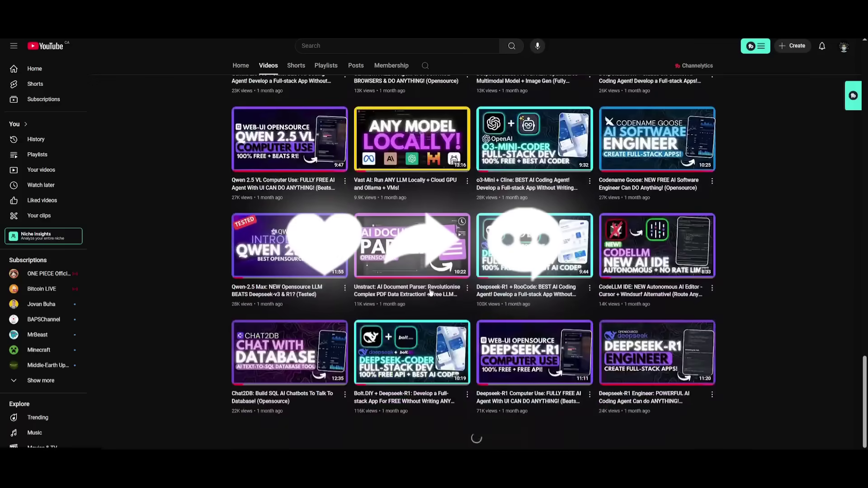
{"action": "scroll", "coordinate": [426, 293], "scroll_direction": "down", "scroll_amount": 5}
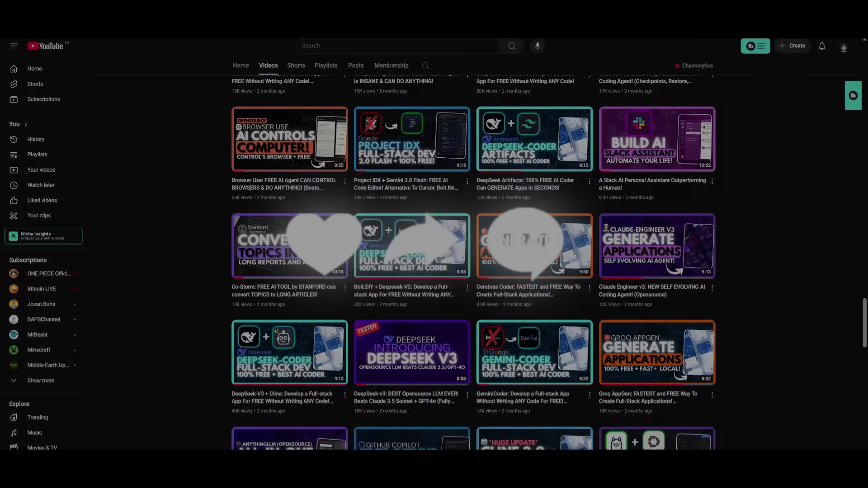